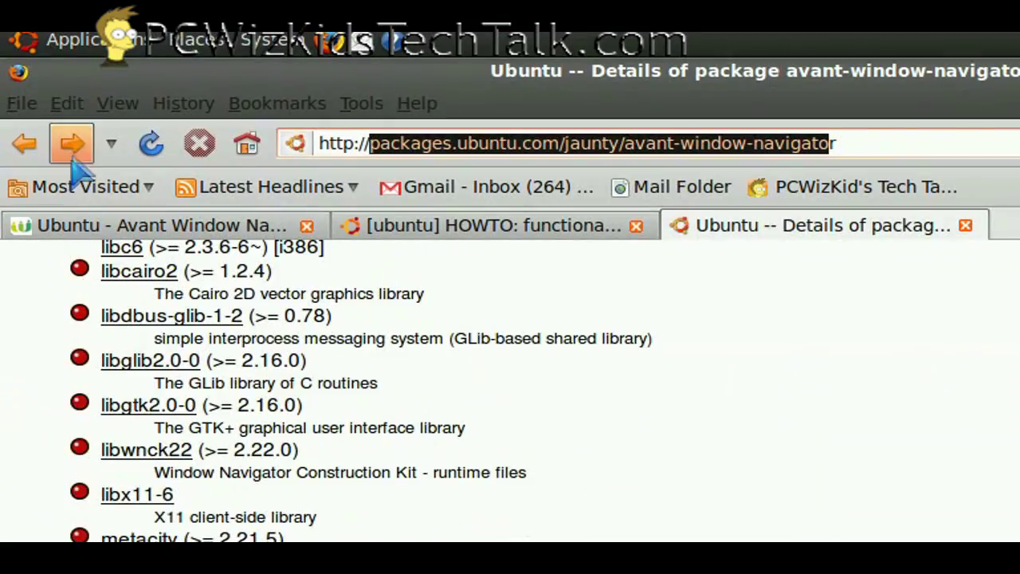
- Go forward in Firefox to the avant-window-navigator amd64 download page listing mirror sites
left_click(74, 144)
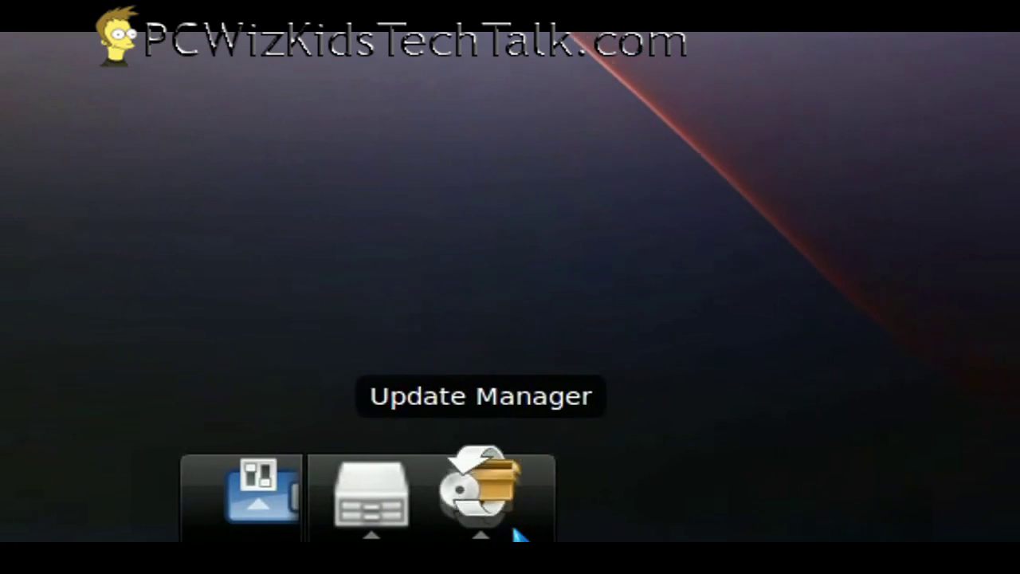
- Open Dock Preferences from a dock icon's menu and show the Bar Appearance settings
right_click(515, 517)
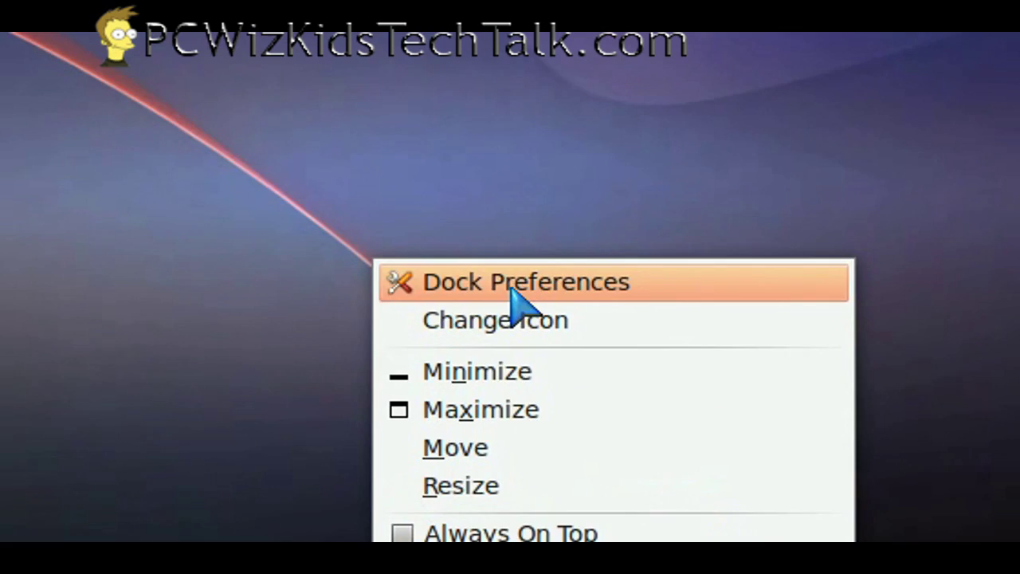
left_click(515, 299)
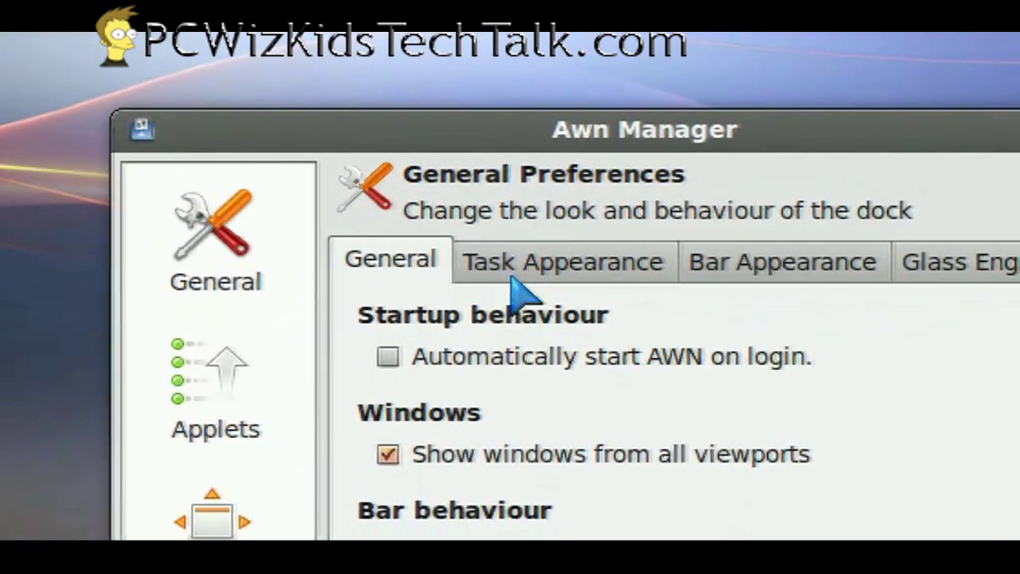
left_click(511, 275)
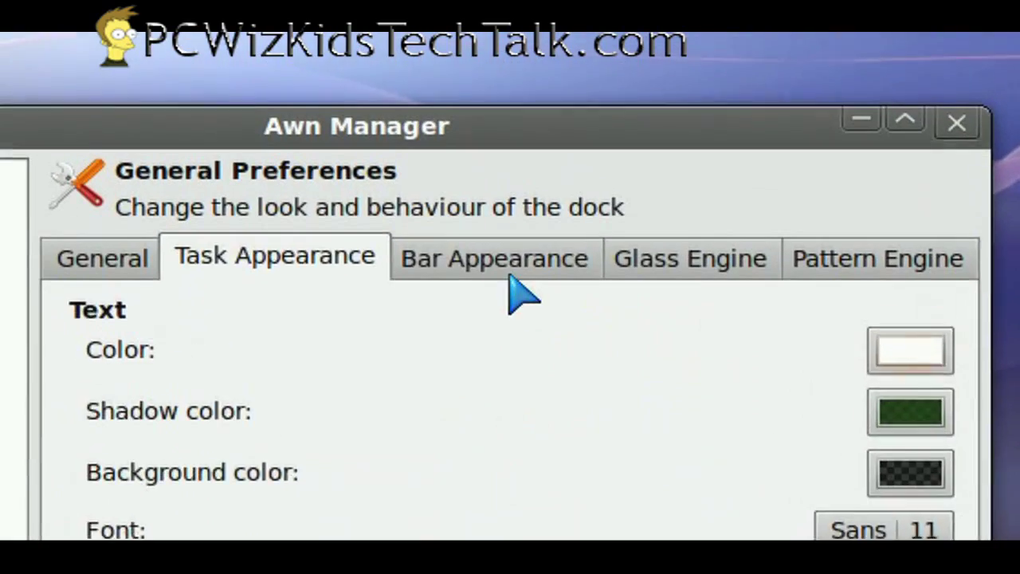
left_click(511, 275)
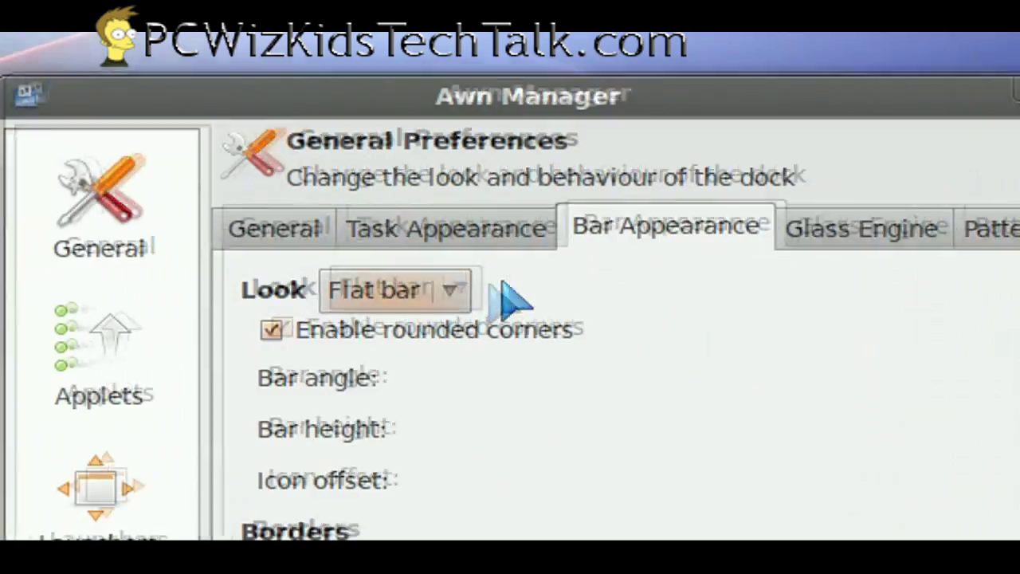
- Switch the dock bar to 3D look with a pale greyish-pink #B4A1A1 main border
left_click(258, 327)
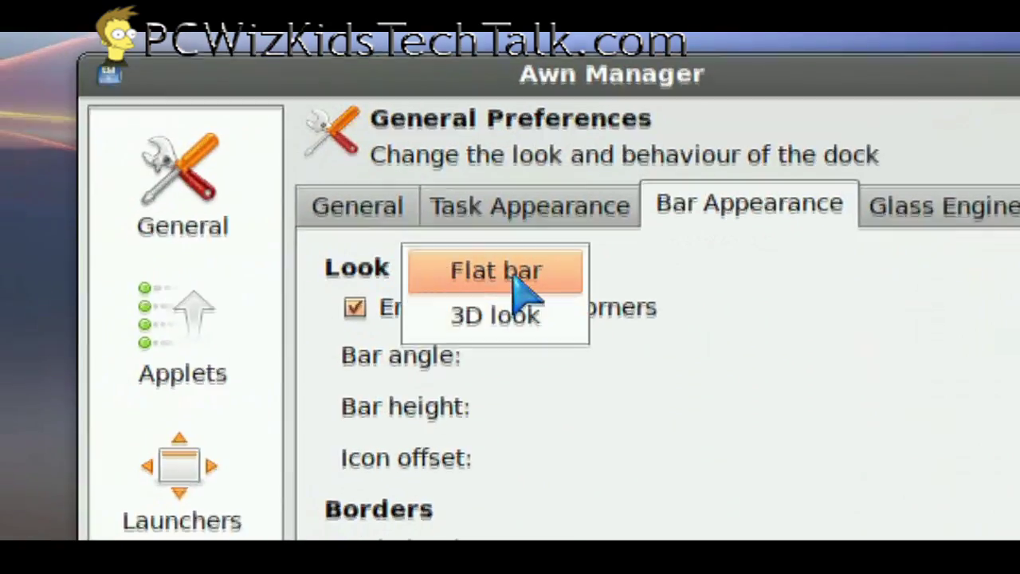
left_click(255, 367)
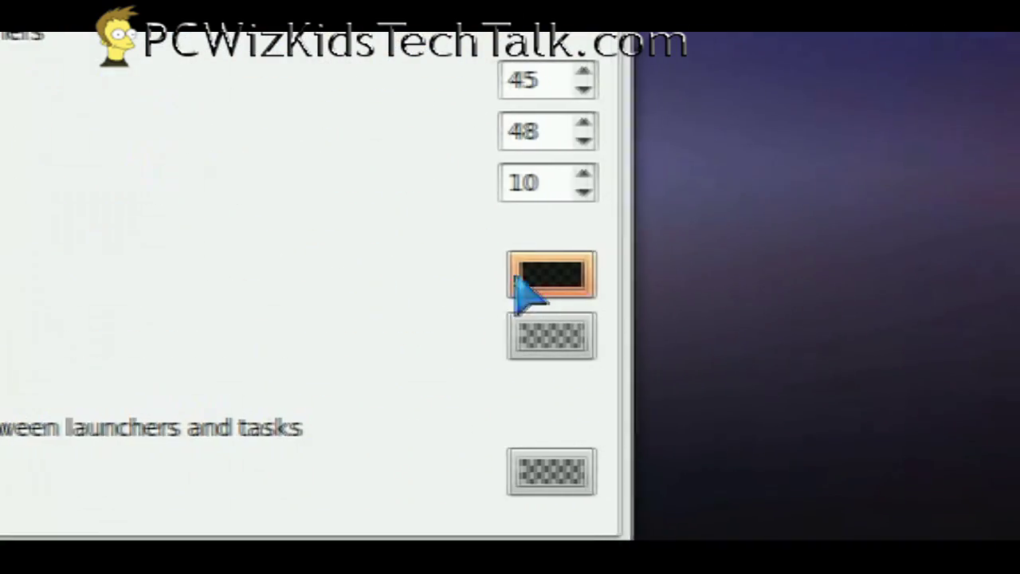
left_click(937, 288)
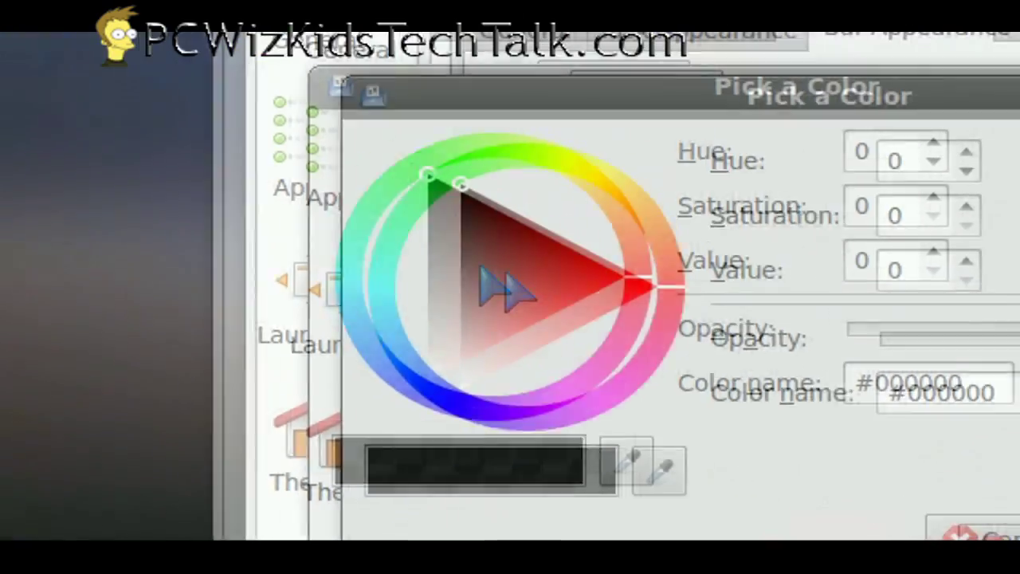
left_click_drag(271, 192, 254, 217)
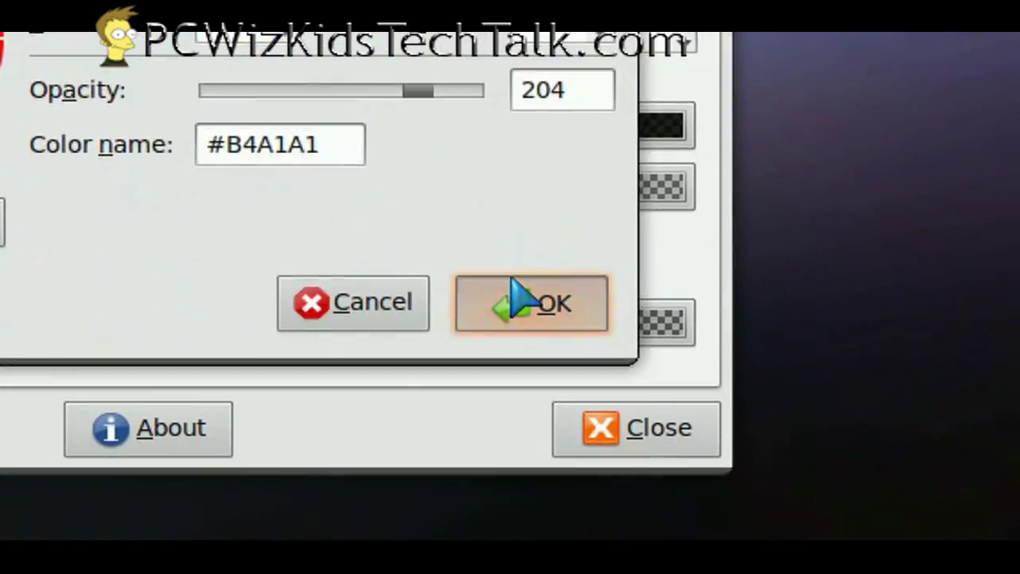
left_click(705, 389)
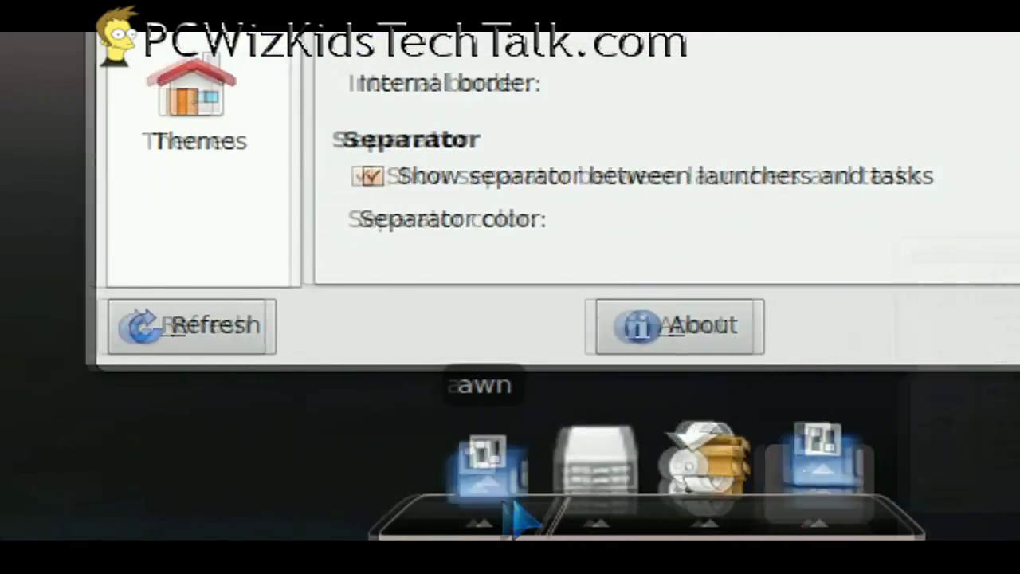
- Set the task text background colour to dusty pink #AE8B8B
mouse_move(526, 520)
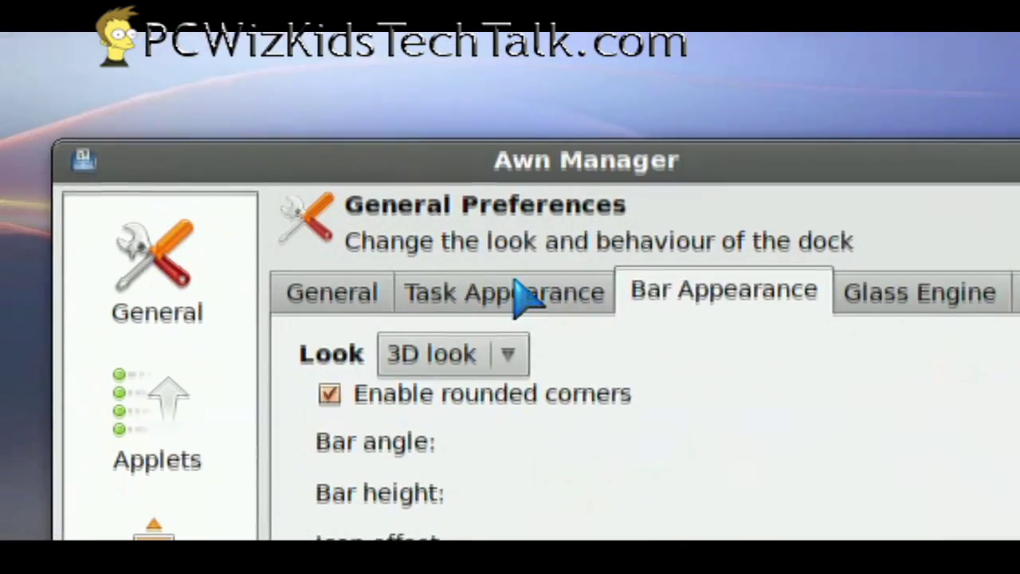
left_click(521, 296)
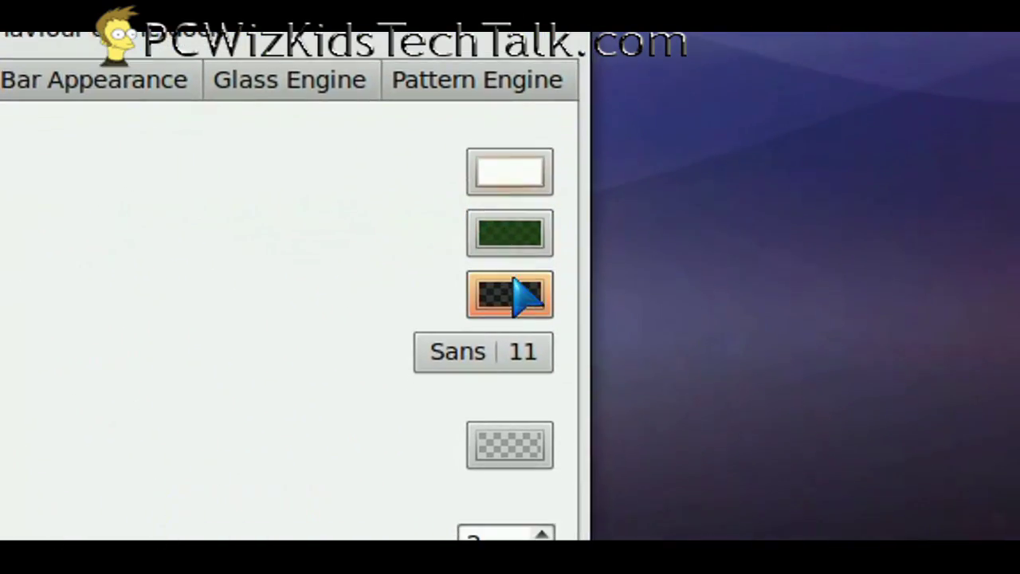
left_click(514, 311)
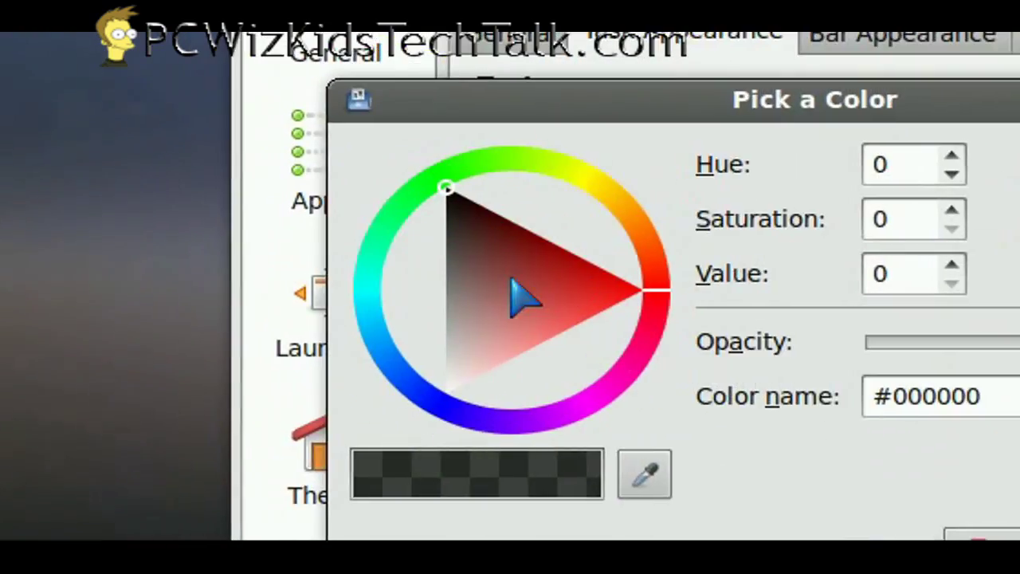
mouse_move(519, 296)
left_mouse_down()
mouse_move(501, 285)
mouse_move(510, 277)
left_mouse_up()
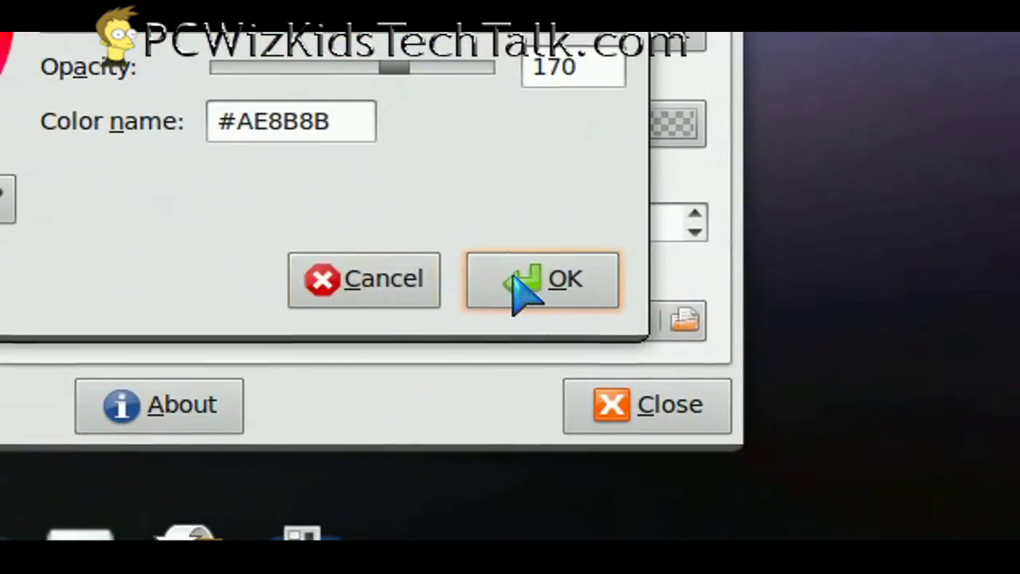
left_click(1019, 522)
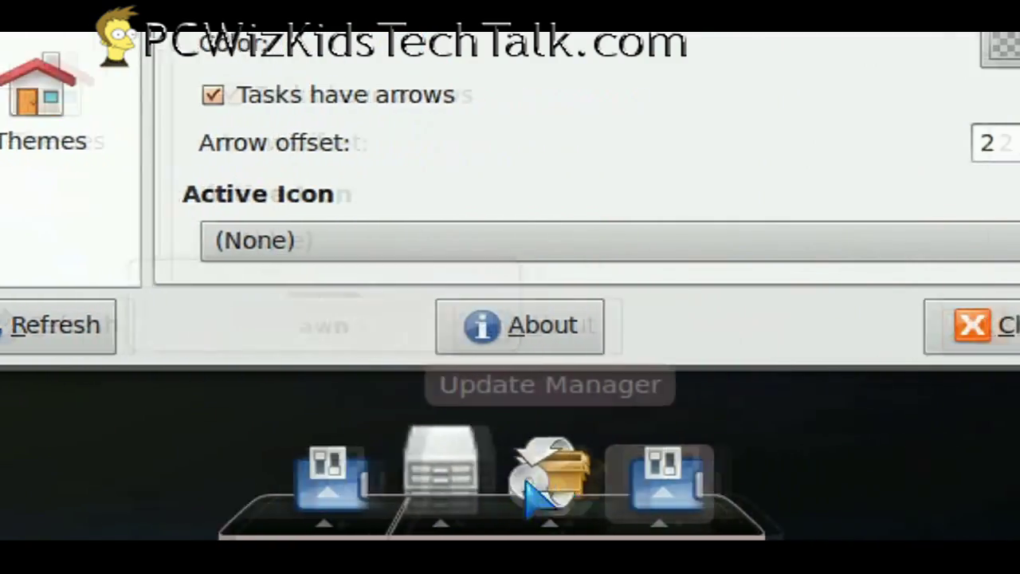
mouse_move(650, 488)
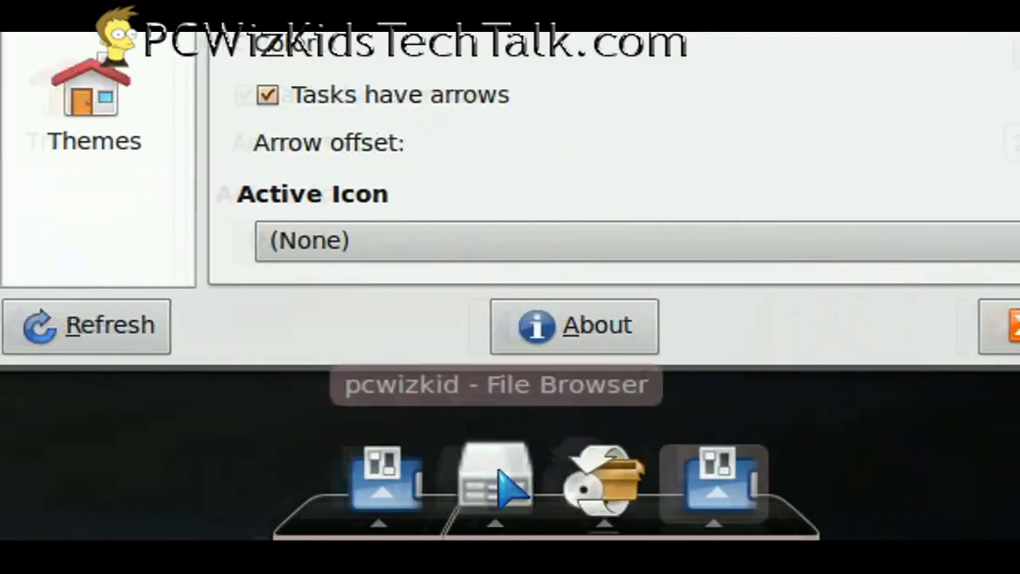
mouse_move(231, 479)
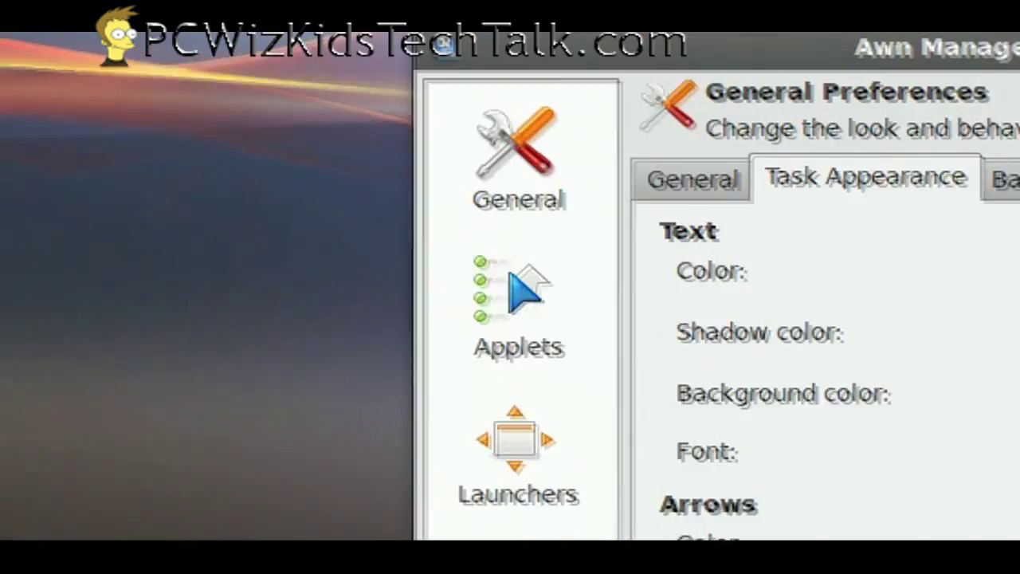
- Activate the Awn System Monitor, Cairo Clock and Weather applets on the Applets page
left_click(315, 120)
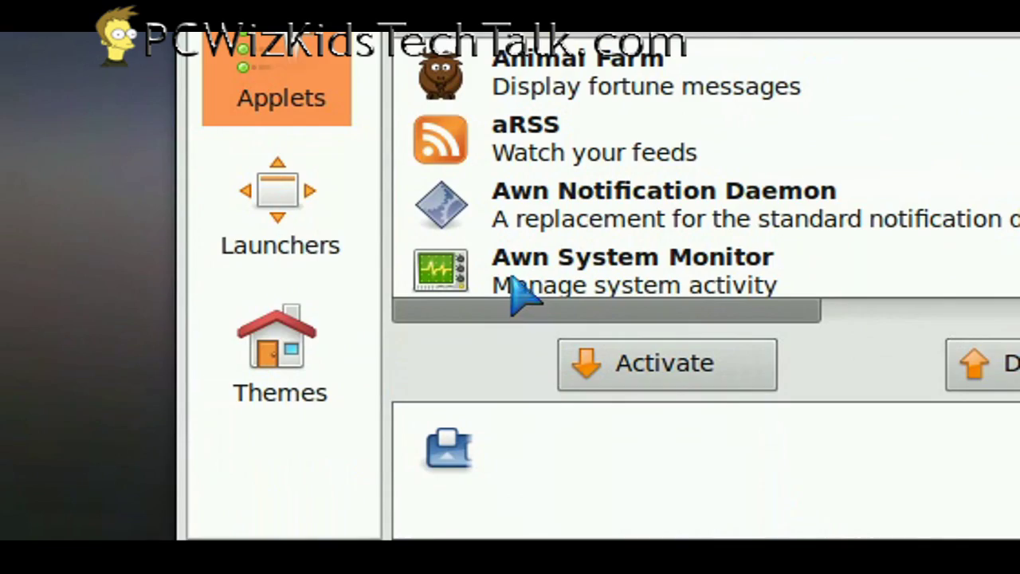
left_click(515, 283)
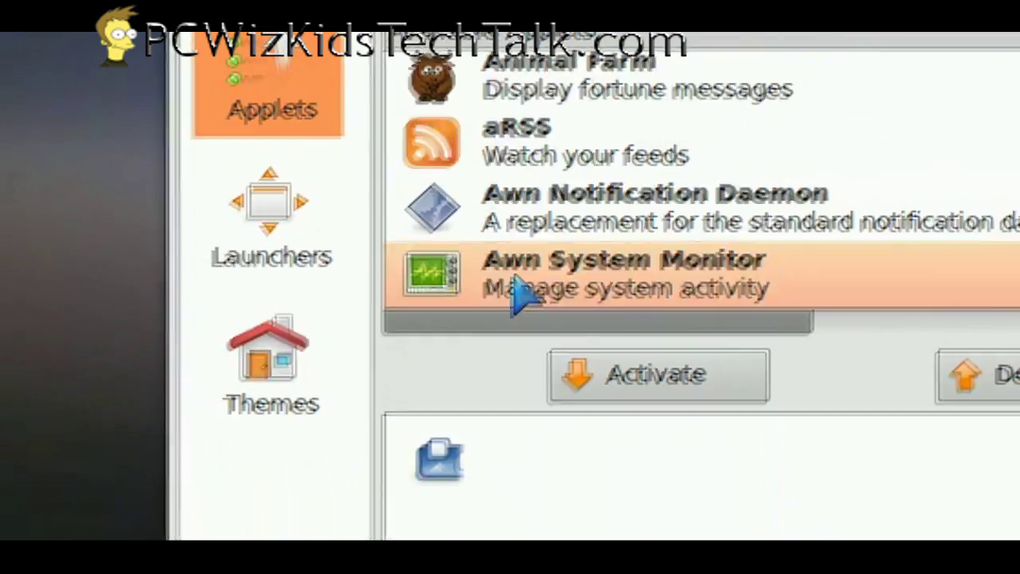
left_click(654, 364)
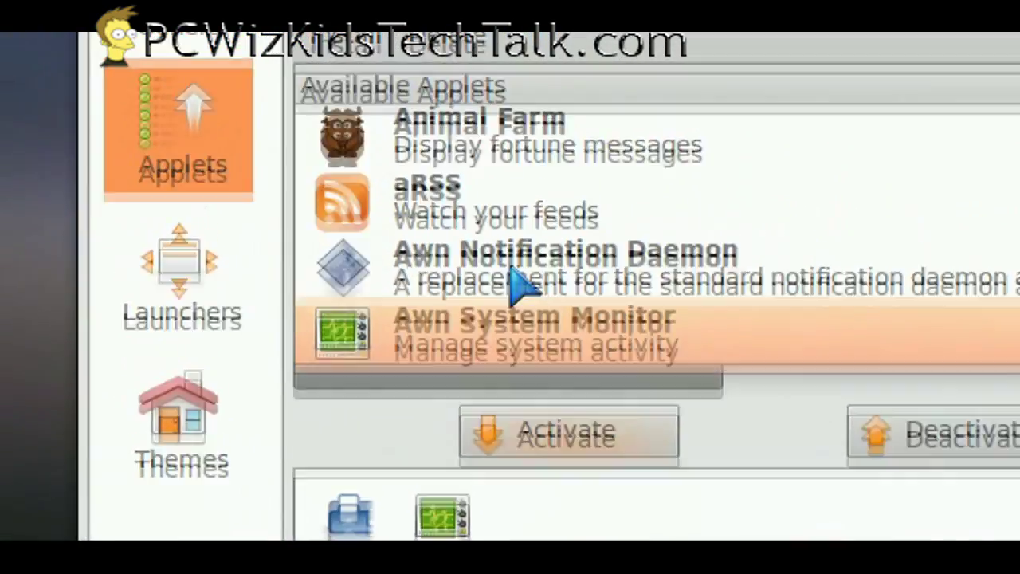
left_click(508, 228)
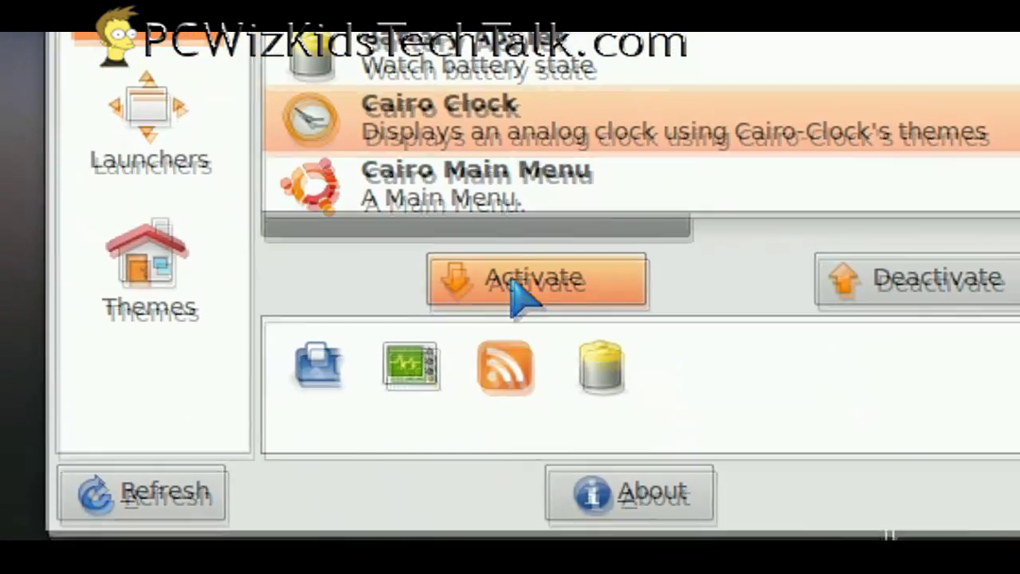
left_click(594, 455)
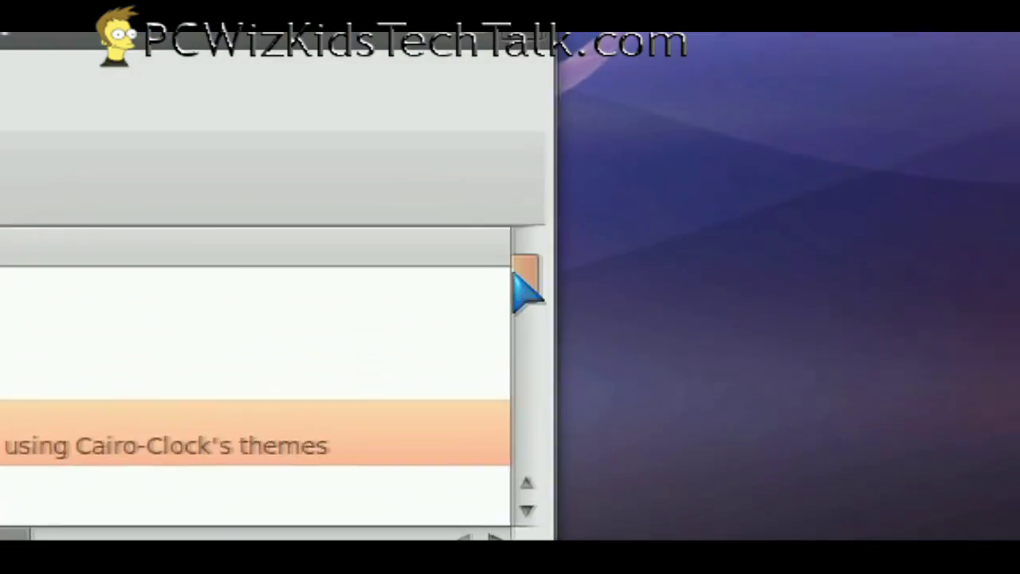
left_click_drag(514, 287, 523, 413)
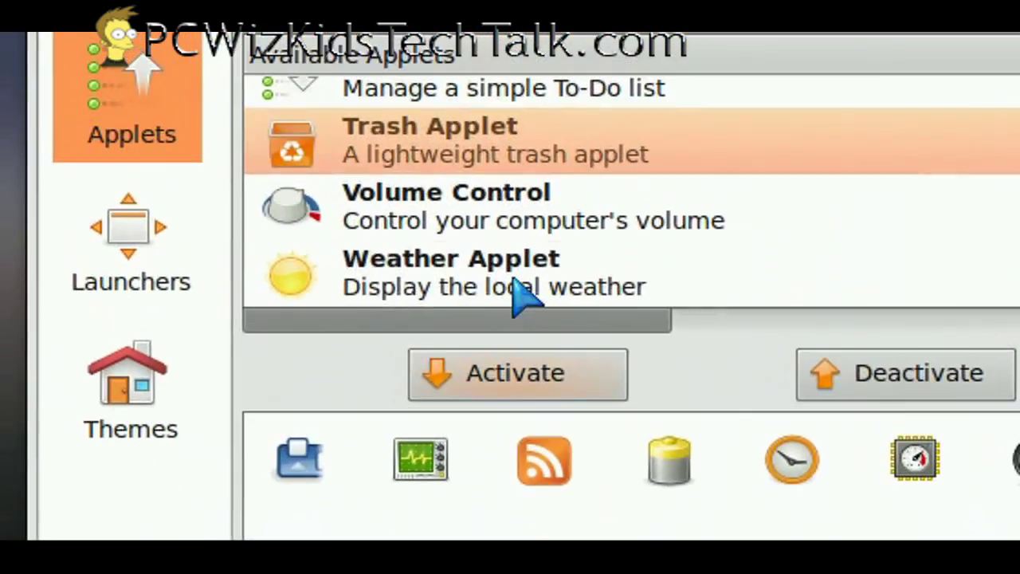
left_click(489, 185)
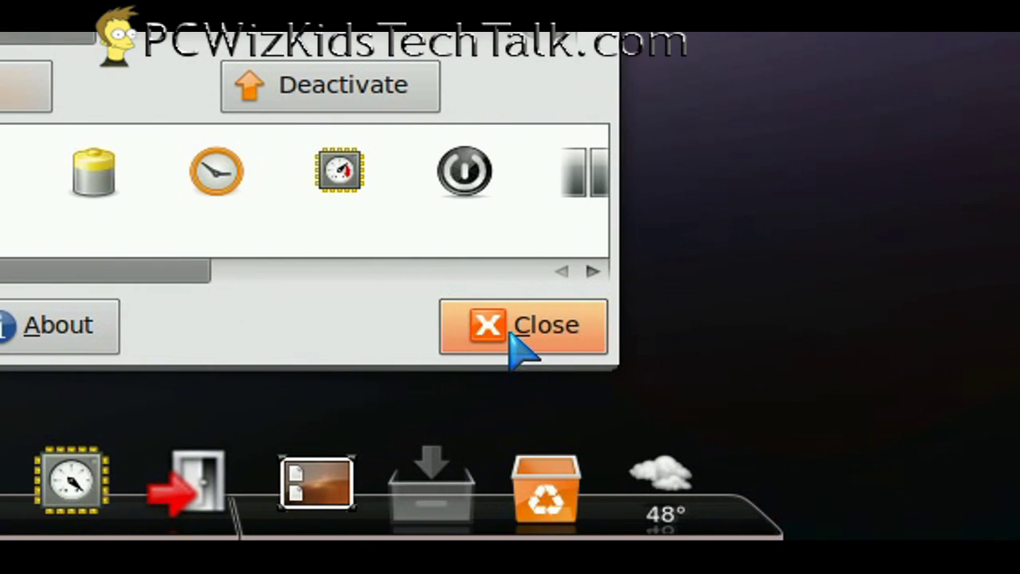
left_click(513, 335)
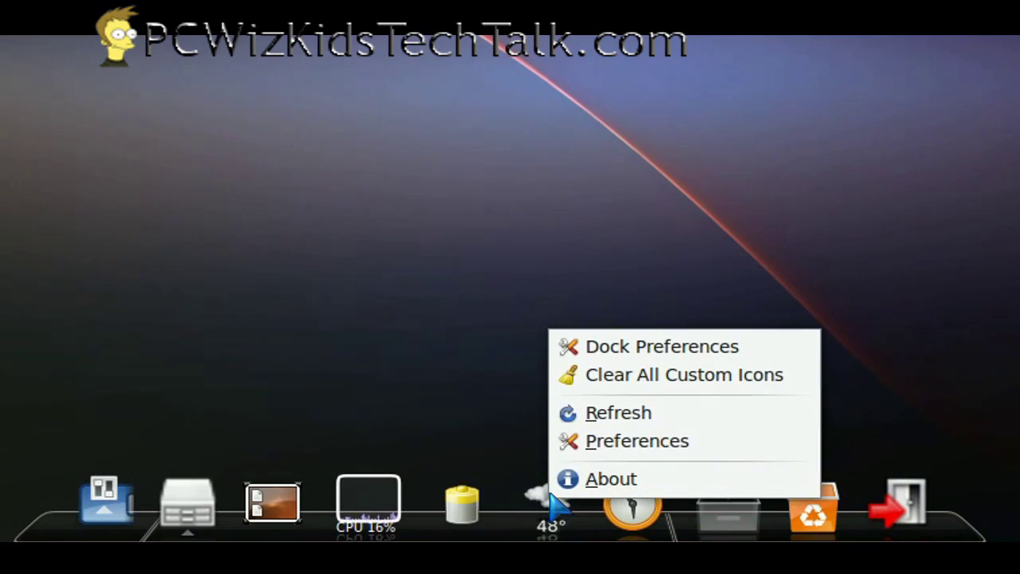
- Open the weather applet's preferences and cancel them, then open the clock applet's settings and options
left_click(578, 445)
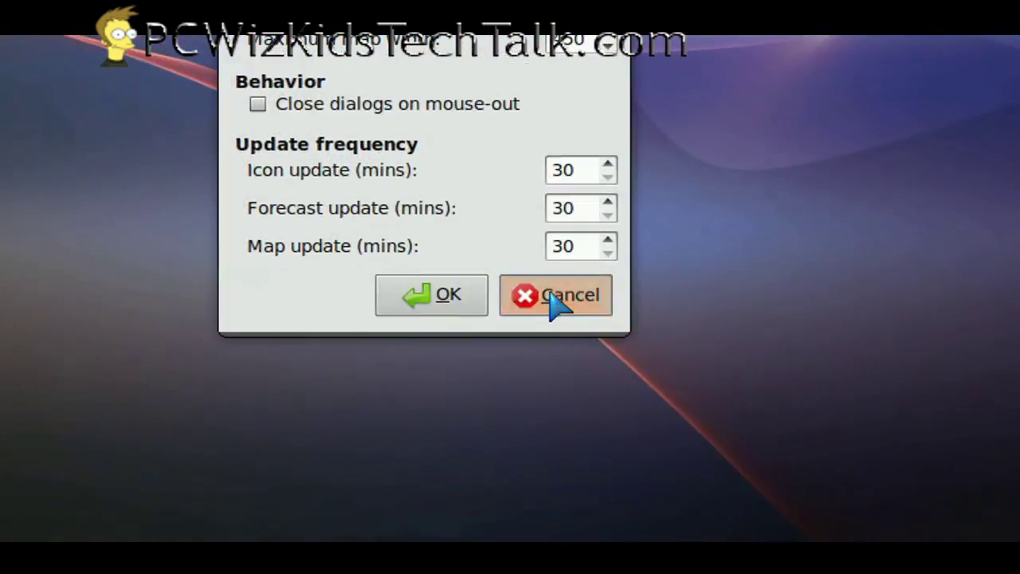
left_click(558, 299)
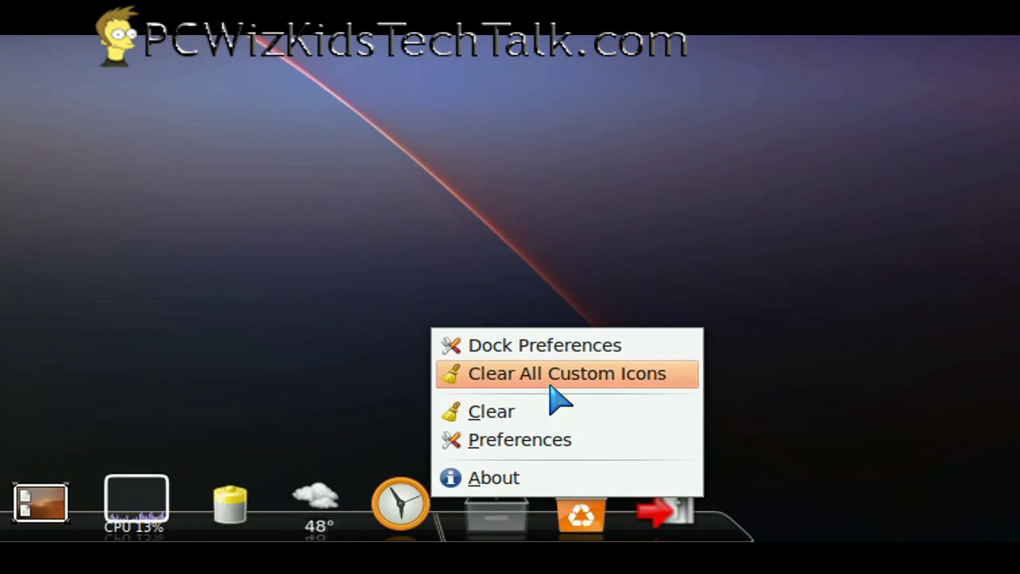
left_click(553, 440)
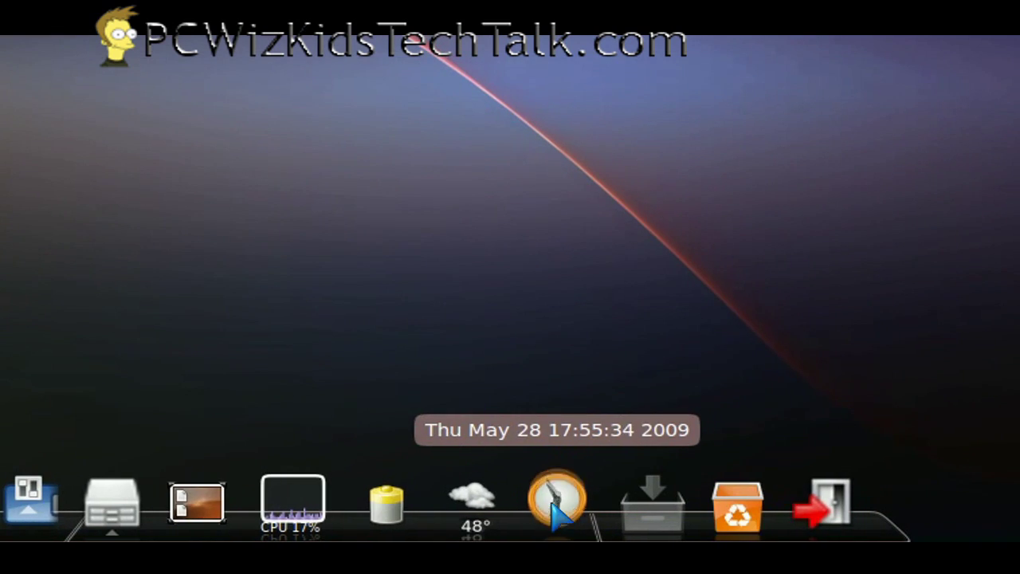
right_click(558, 507)
- Clear all custom icons, check Pattern Engine options without choosing a pattern, then open Themes
left_click(558, 424)
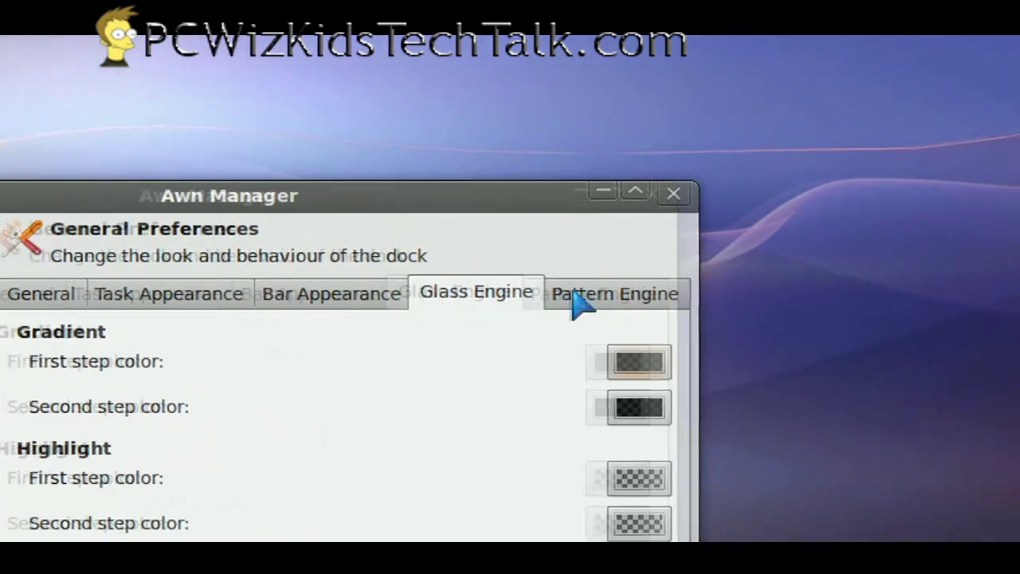
left_click(710, 296)
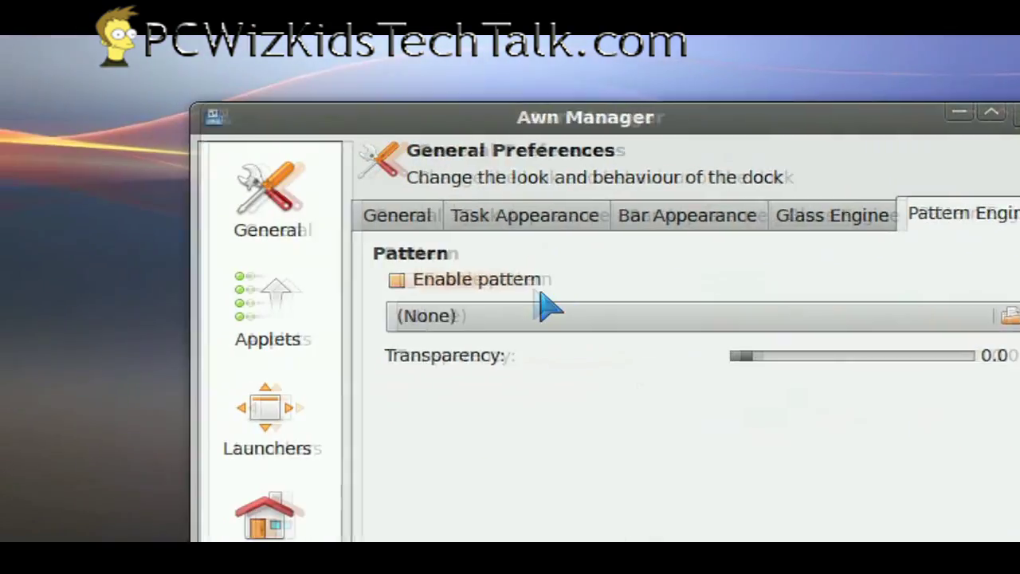
left_click(551, 315)
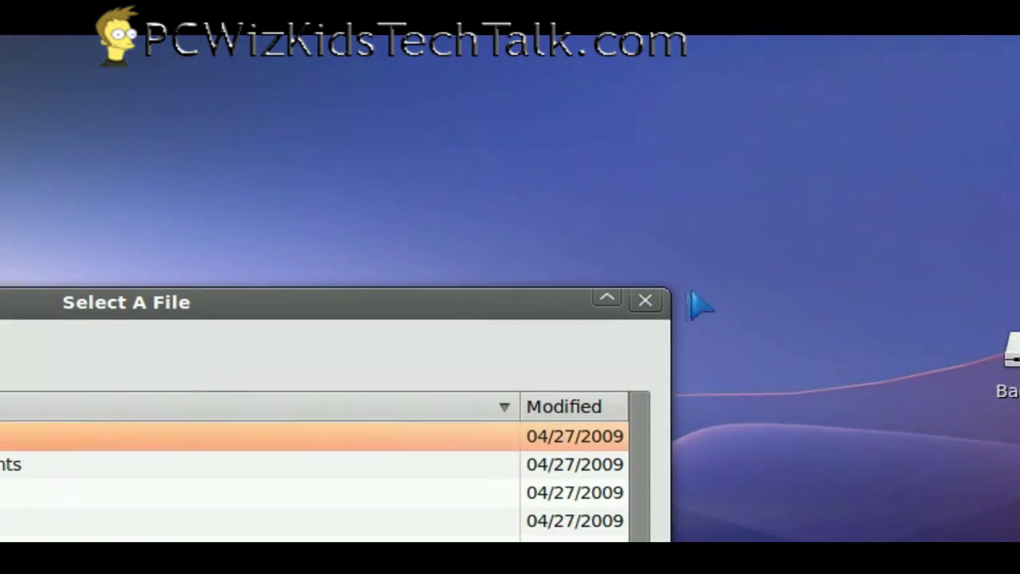
left_click(647, 300)
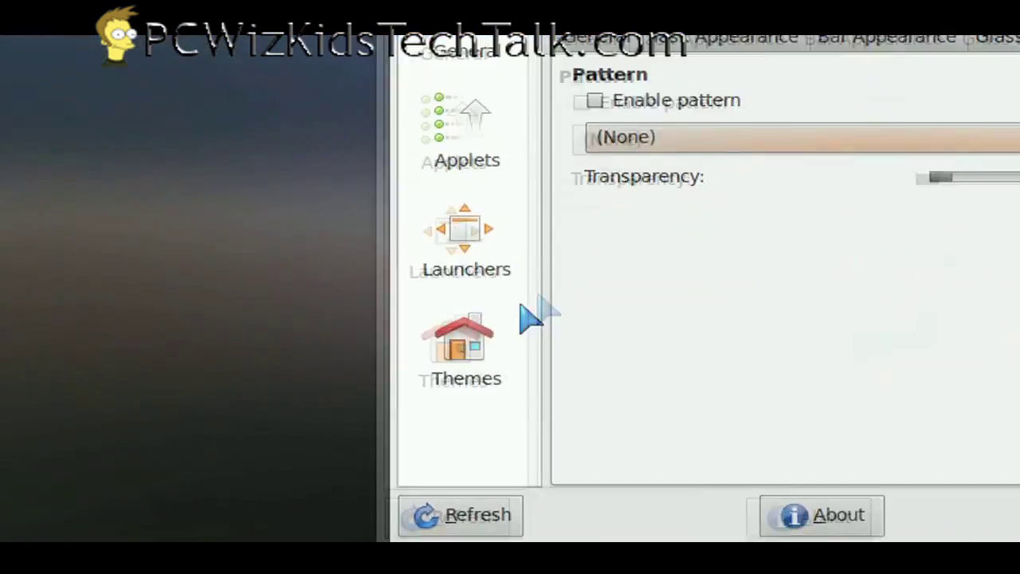
left_click(70, 444)
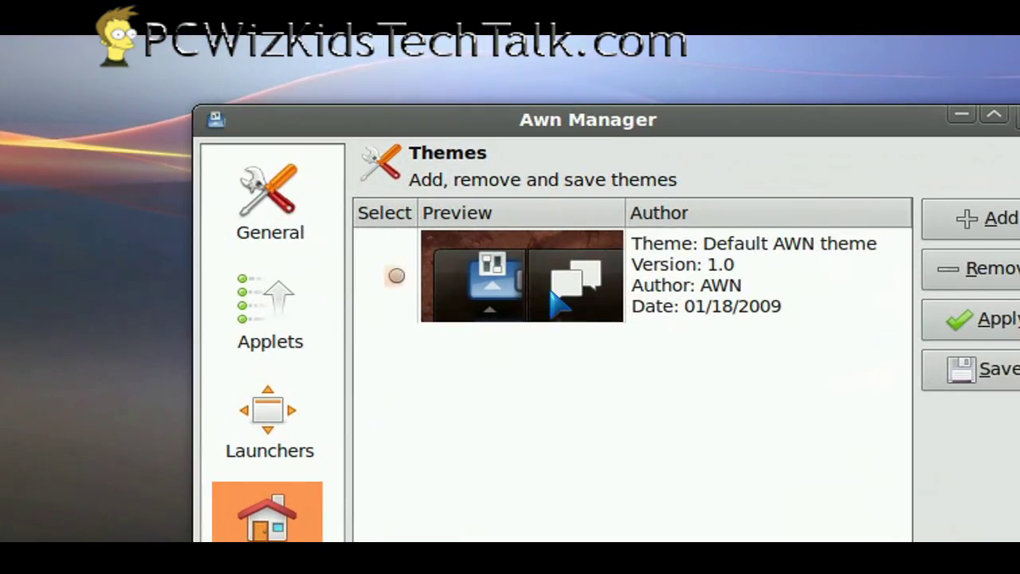
- Select the Default AWN theme and review the Launchers, Applets and General pages
left_click(831, 73)
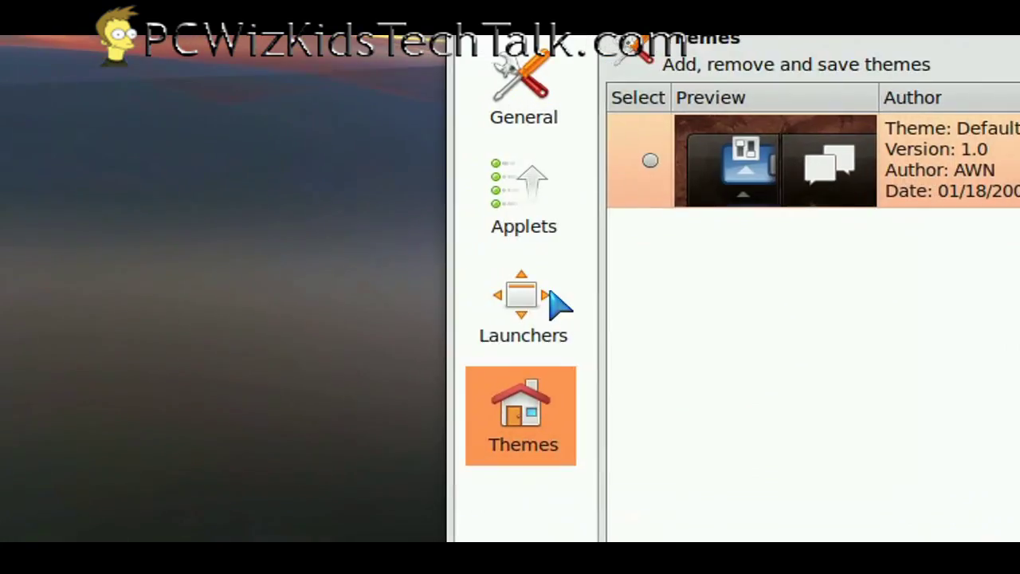
left_click(551, 292)
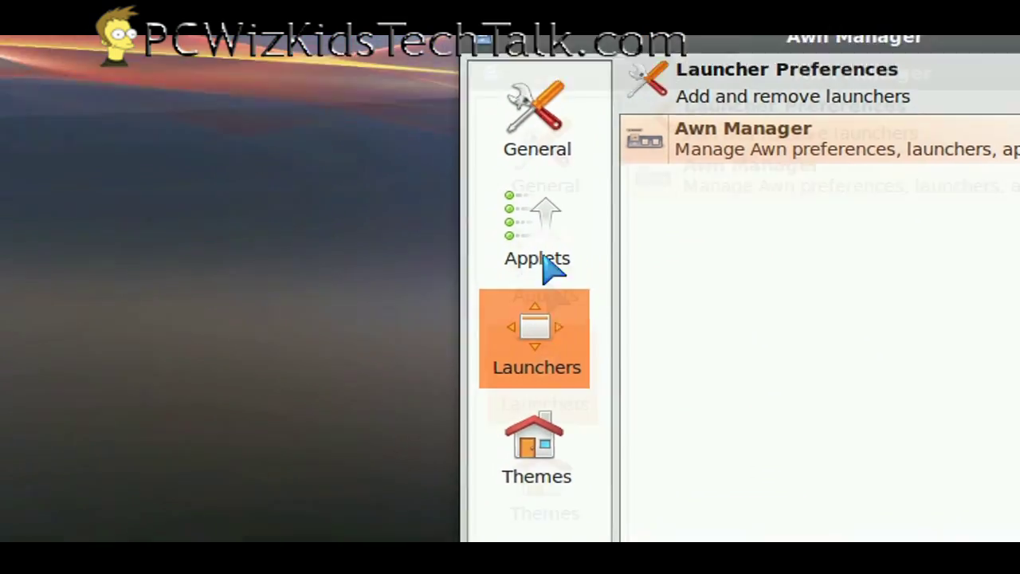
left_click(519, 195)
left_click(564, 211)
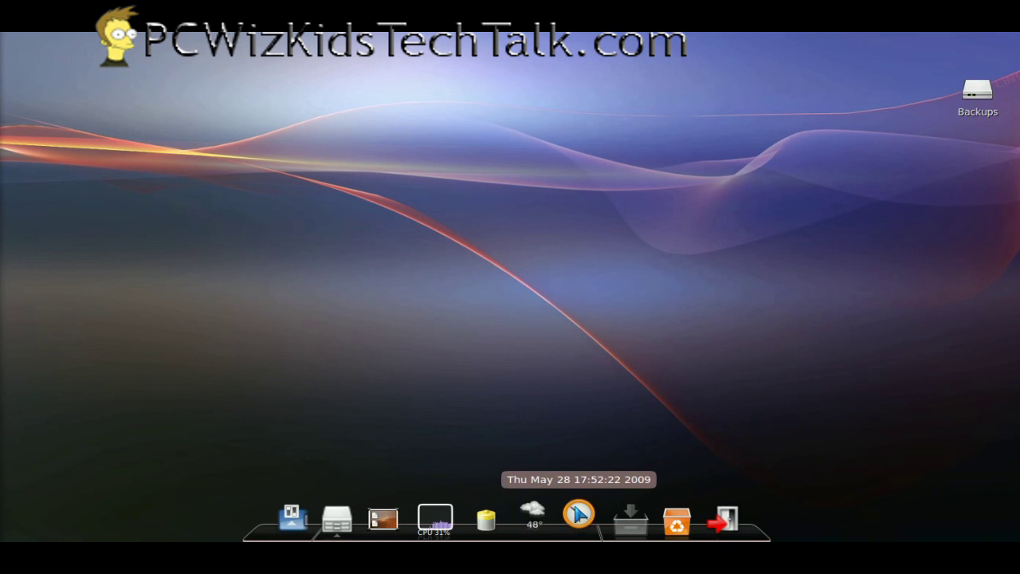
left_click(723, 514)
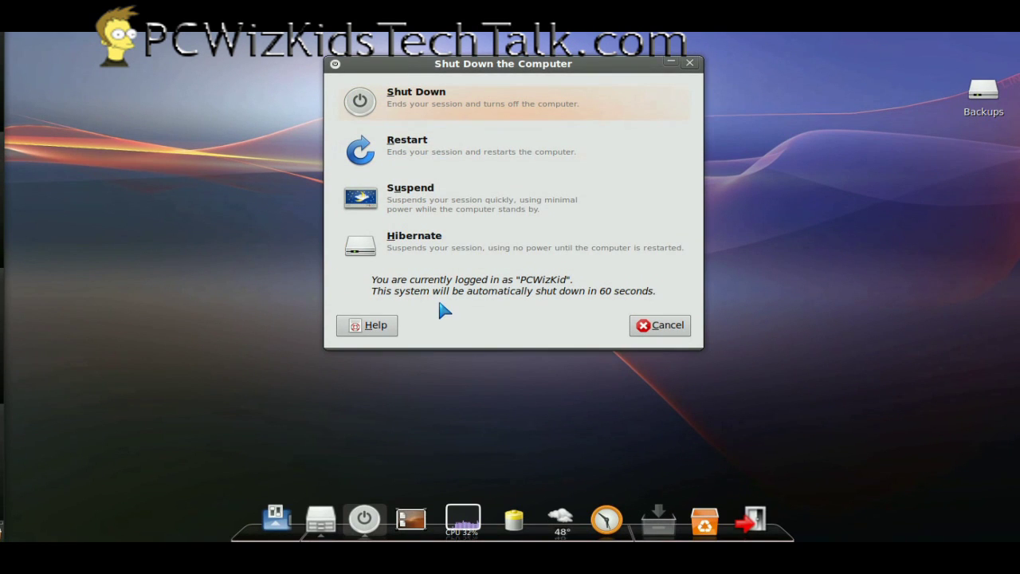
left_click(661, 327)
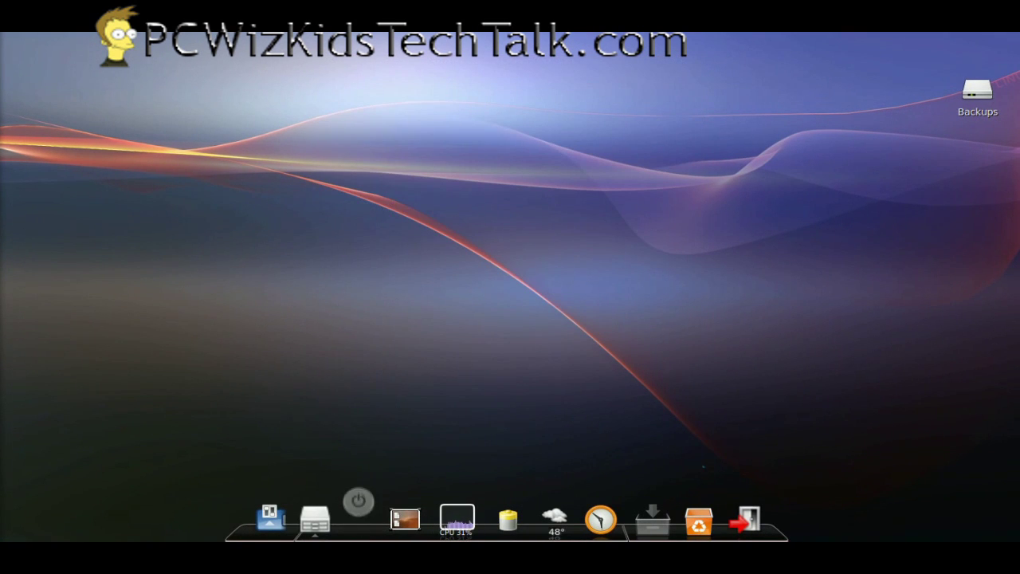